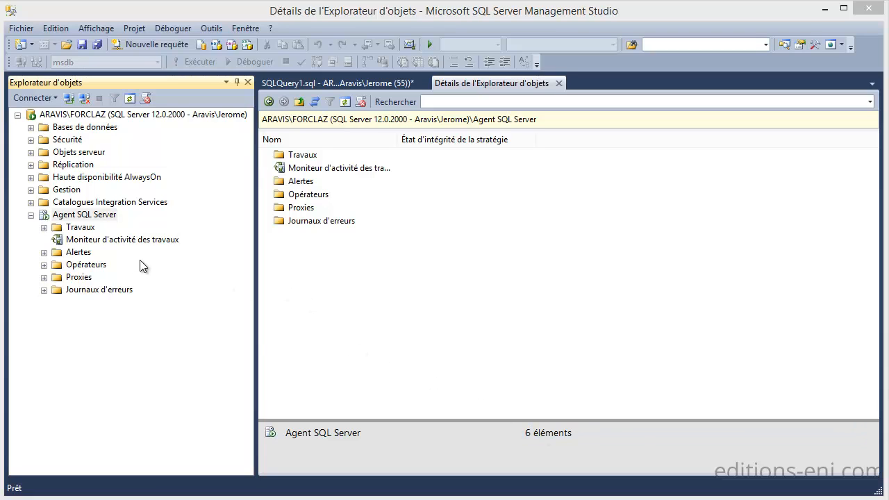
# Create a new SQL Server Agent job named ExempleTravail with the description "Exemple de travail"
pyautogui.rightClick(93, 230)
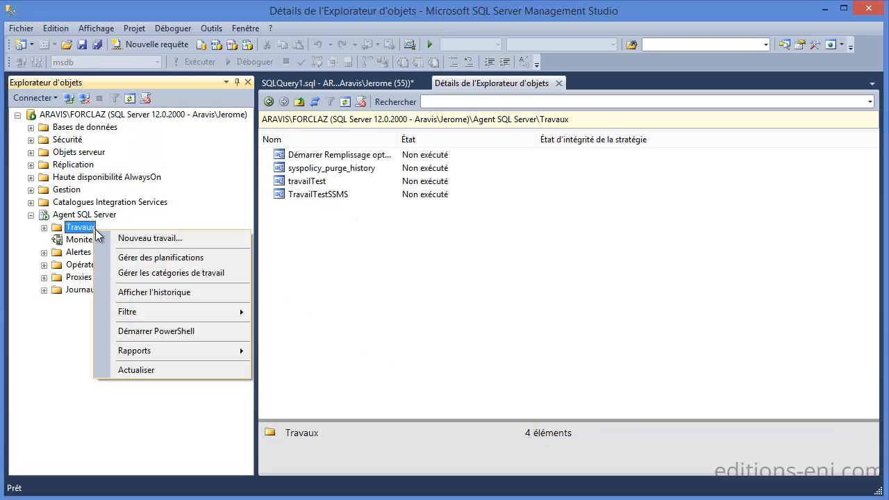
pyautogui.click(135, 239)
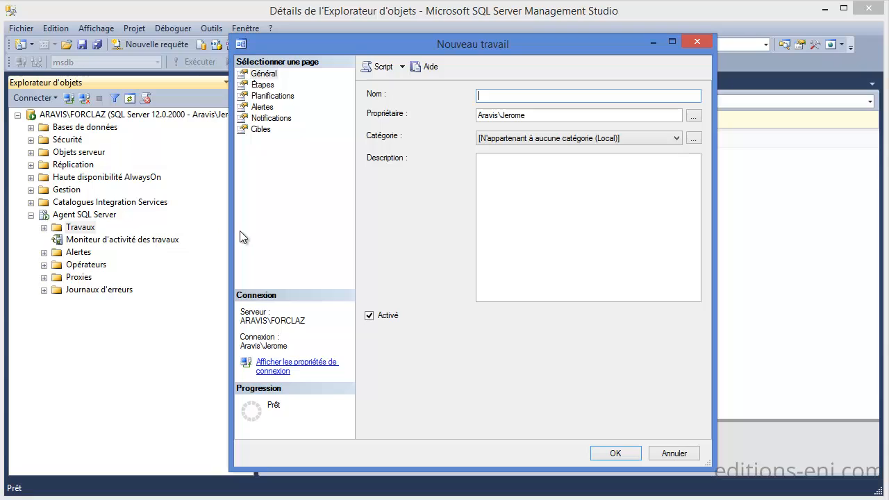
pyautogui.write('ExempleTravail')
pyautogui.click(517, 191)
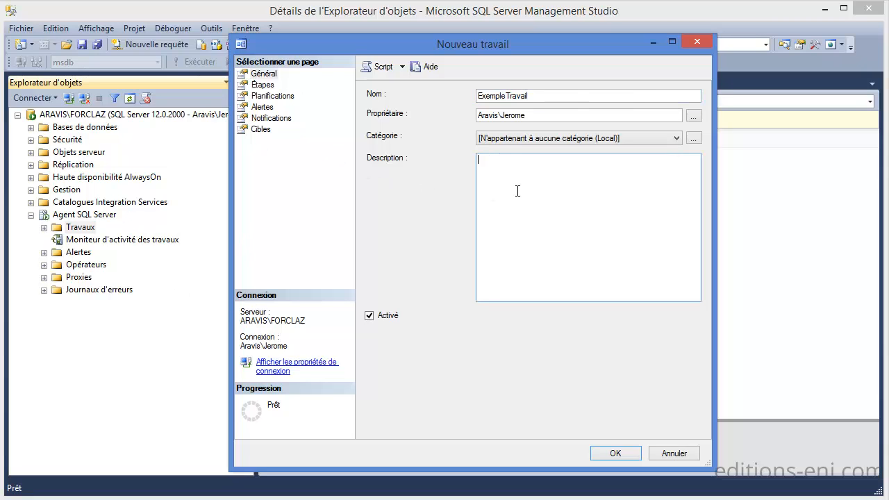
pyautogui.write('Exemple de travail')
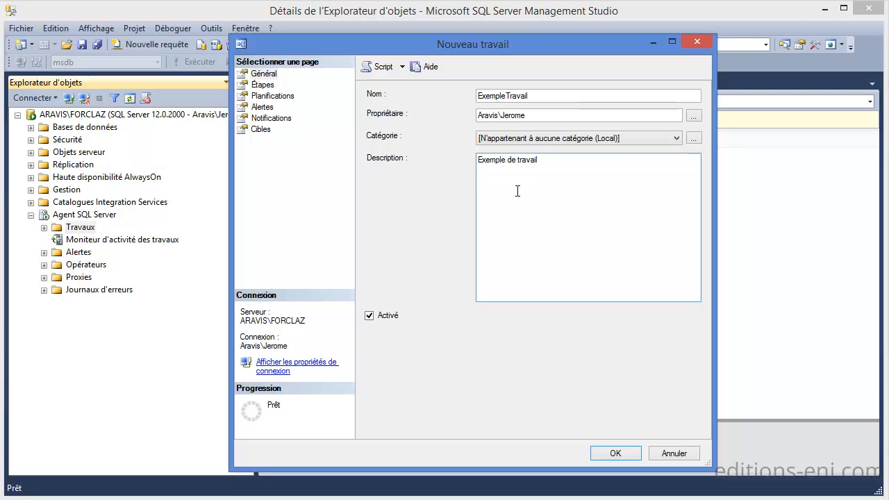
# Add a job step named "Creation Base de données" with the T-SQL command "create database TestTravail;"
pyautogui.click(266, 85)
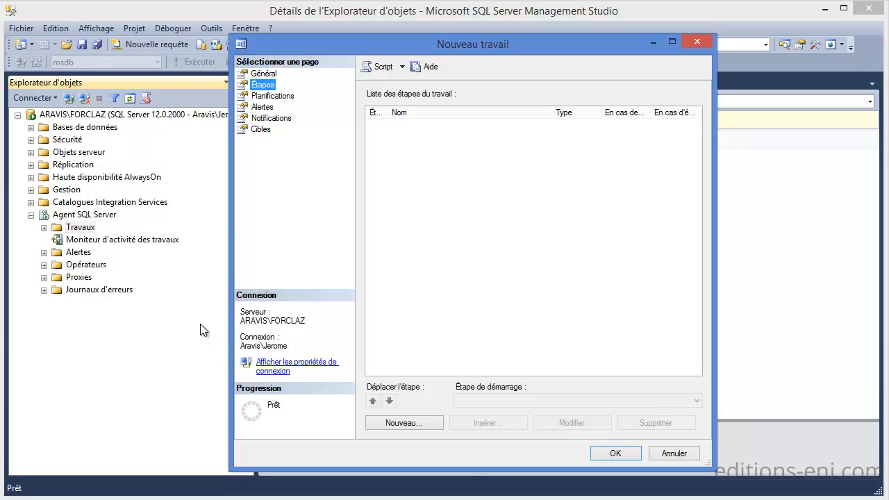
pyautogui.click(426, 427)
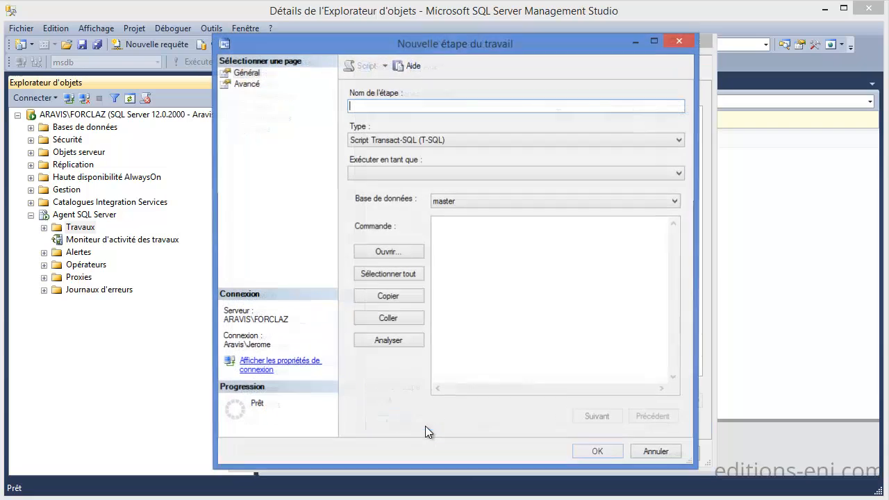
pyautogui.write('C')
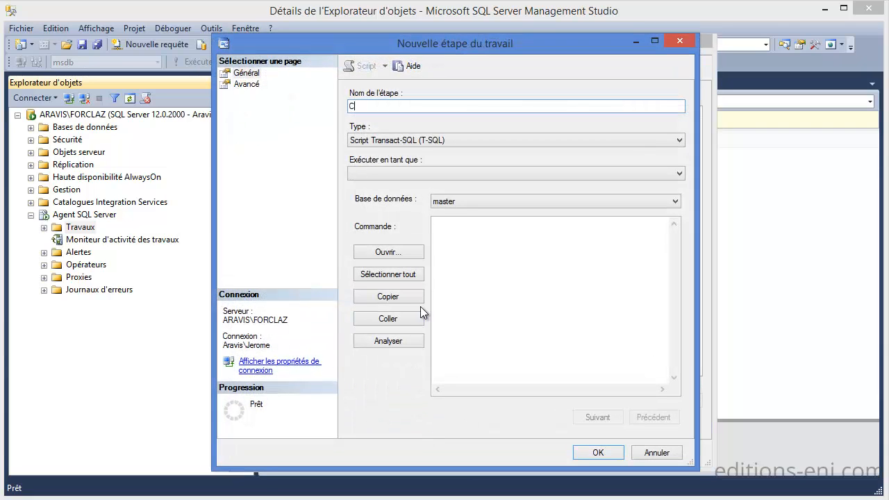
pyautogui.write('ret')
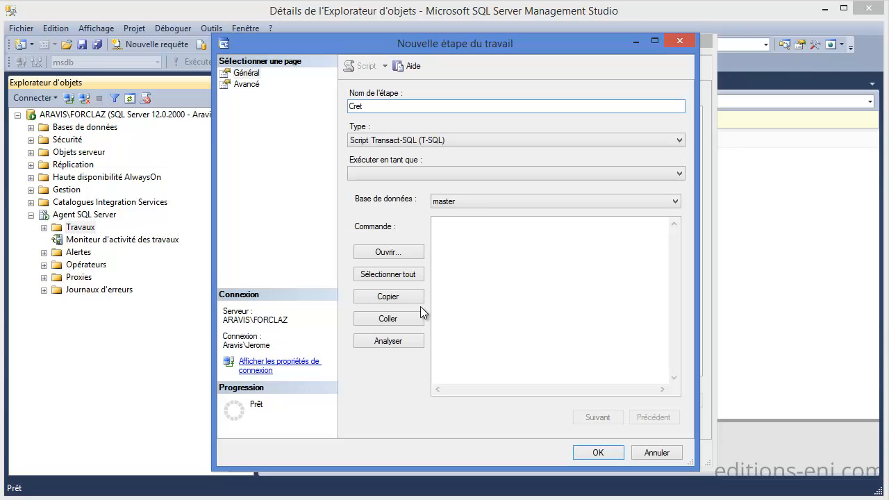
pyautogui.press('BackSpace')
pyautogui.write('ation Base de données')
pyautogui.click(473, 264)
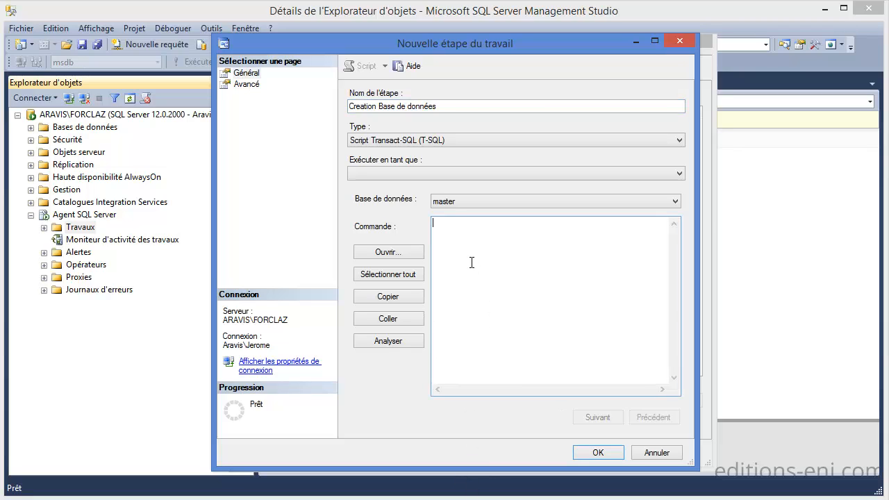
pyautogui.write('create database TestTravail;')
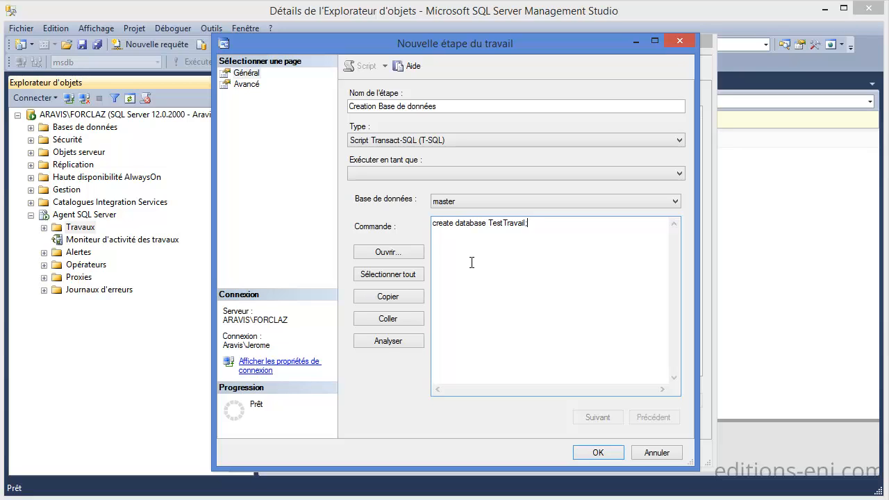
# Check the syntax of the database creation command and save the job step
pyautogui.click(398, 344)
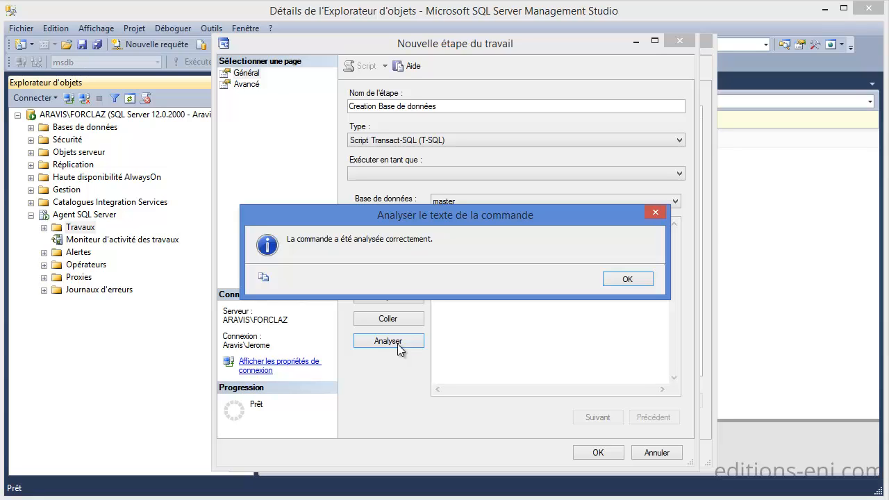
pyautogui.click(627, 279)
pyautogui.doubleClick(509, 228)
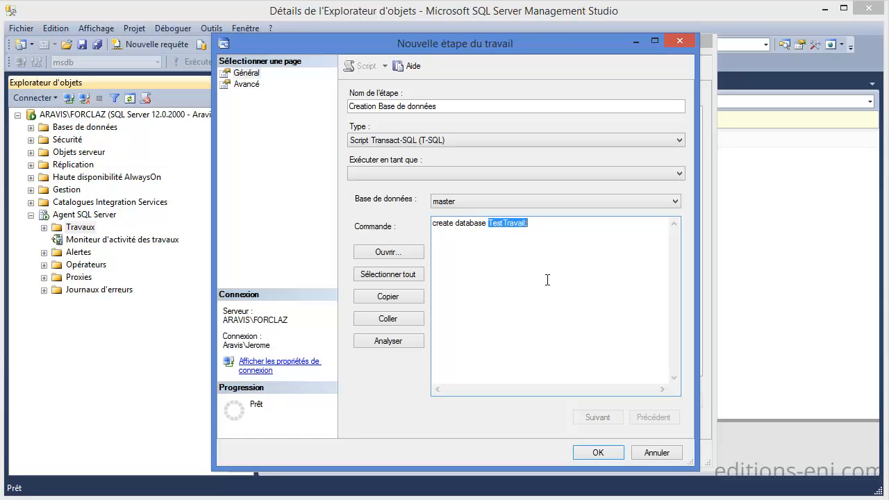
pyautogui.click(598, 452)
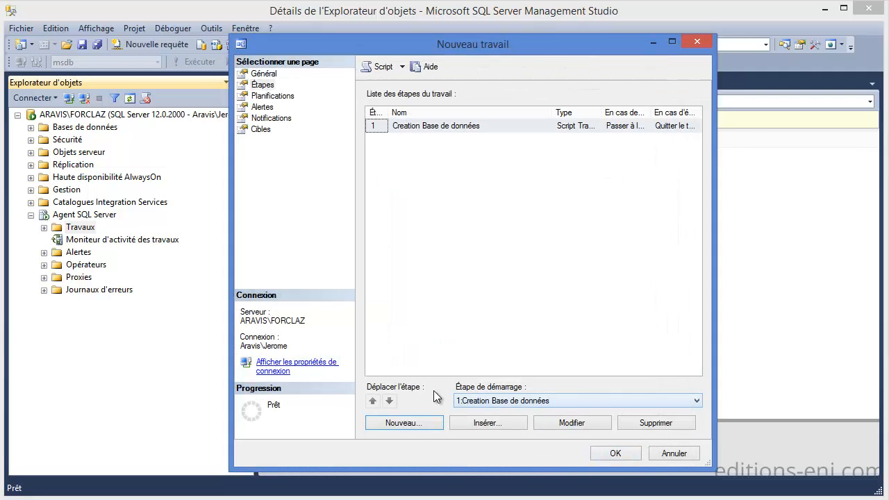
# Start a second job step named "creation table", keeping master as its database
pyautogui.click(412, 422)
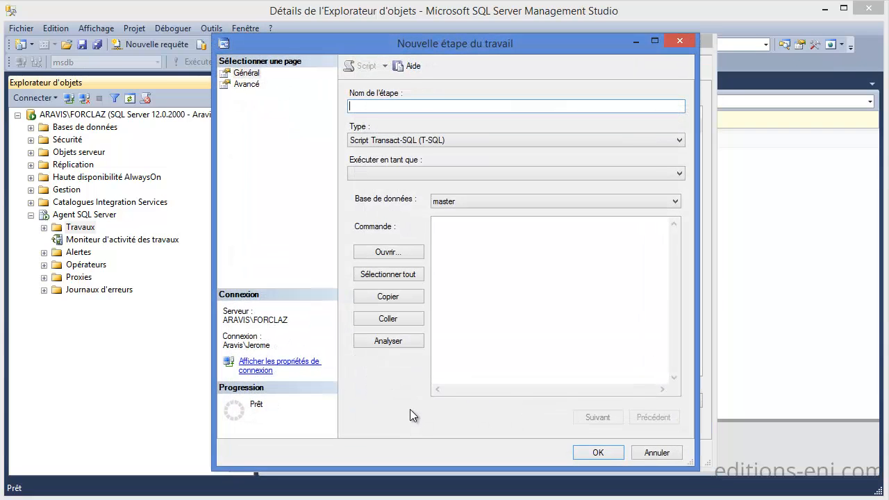
pyautogui.write('creation table')
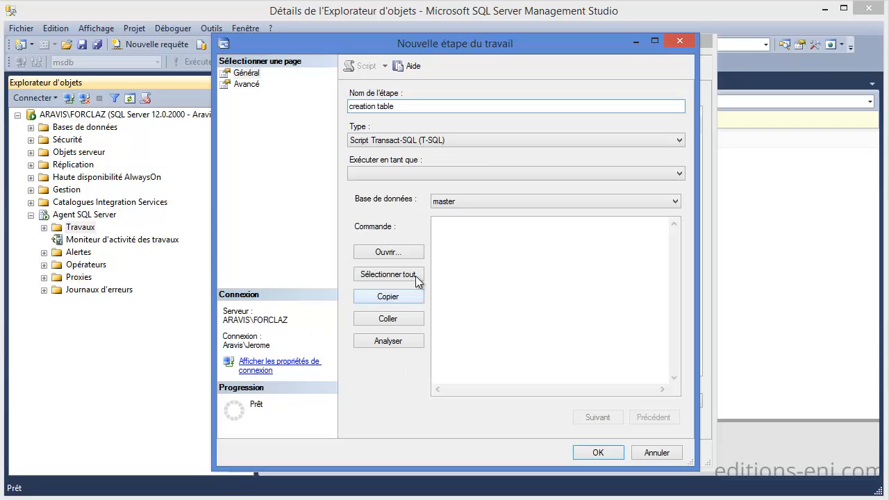
pyautogui.click(458, 249)
pyautogui.click(506, 203)
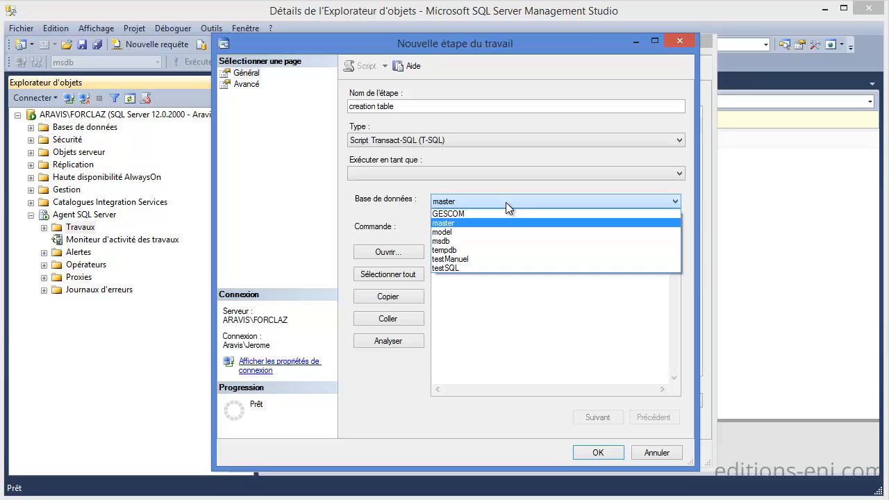
pyautogui.click(538, 303)
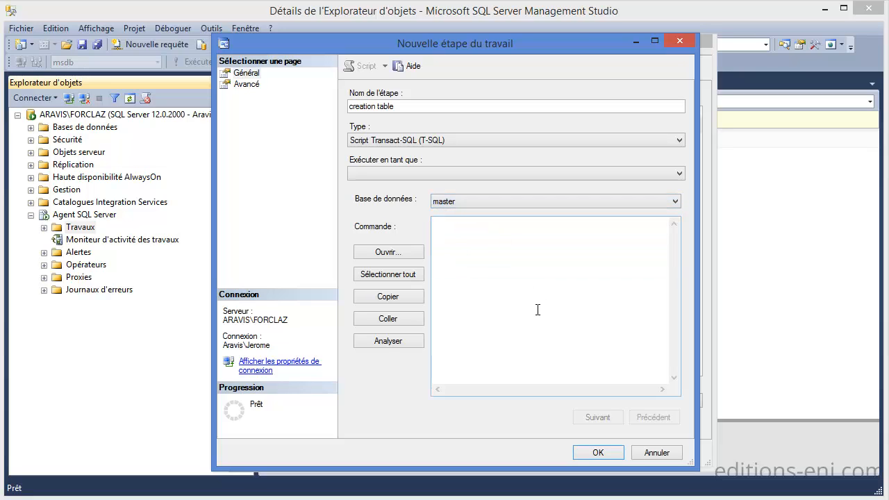
# Enter the step's command as three lines: "use TestTravail;", "go" and "create table test(c1 int);"
pyautogui.click(516, 276)
pyautogui.write('us')
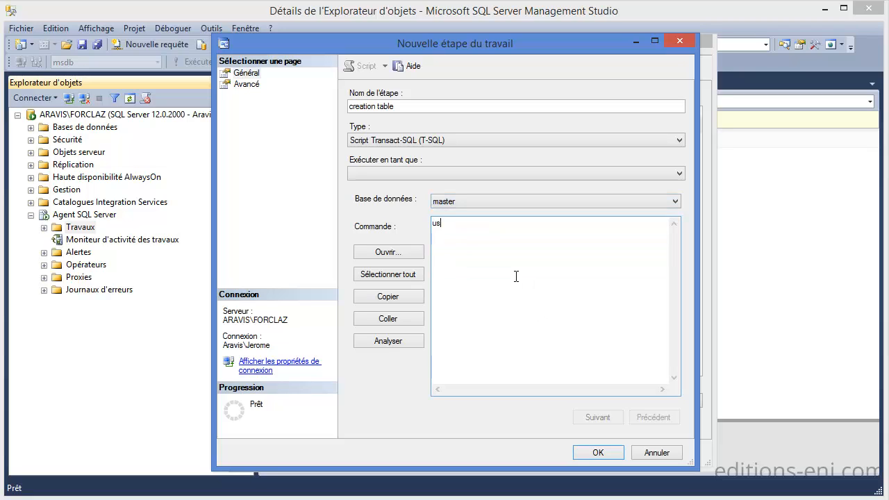
pyautogui.write('e TestTravail;')
pyautogui.press('Return')
pyautogui.write('go')
pyautogui.press('Return')
pyautogui.write('create table ')
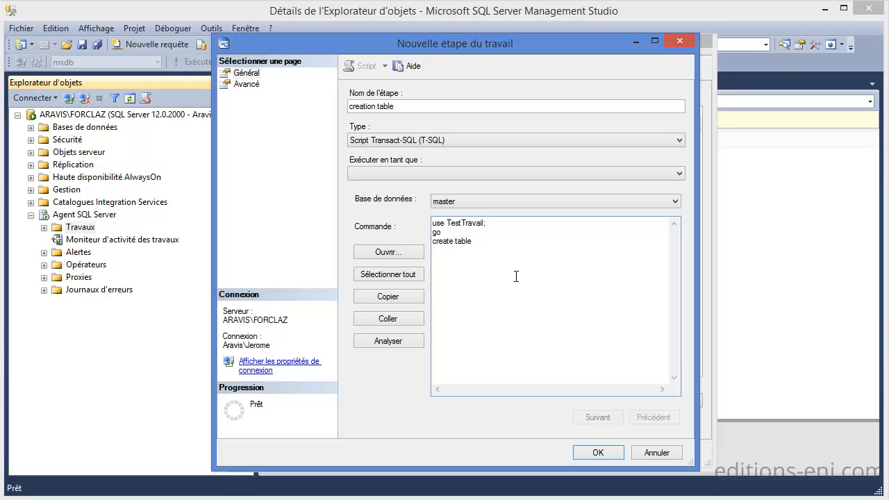
pyautogui.write('test(c1 int);')
# Parse the table creation command, dismiss the result and save the "creation table" step
pyautogui.click(401, 342)
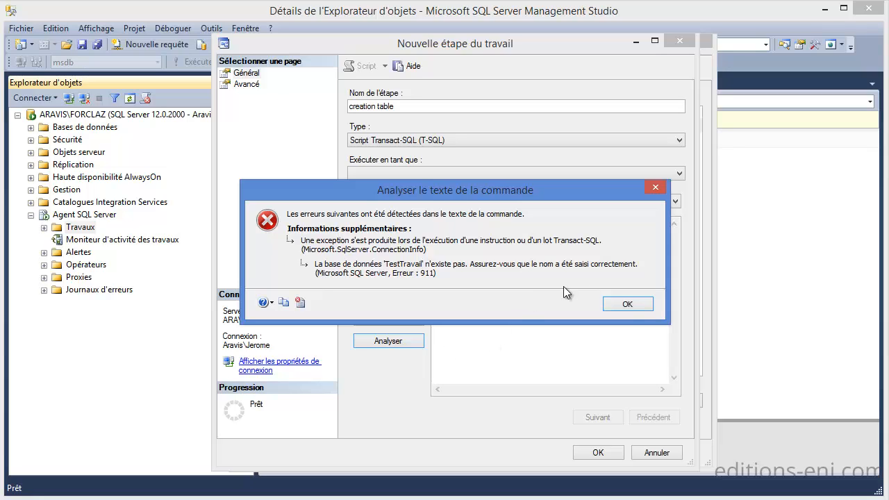
pyautogui.click(625, 306)
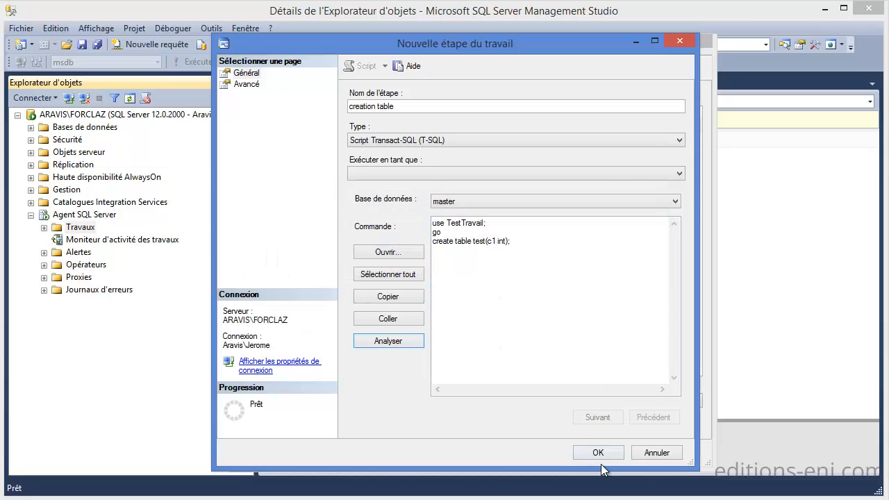
pyautogui.click(604, 454)
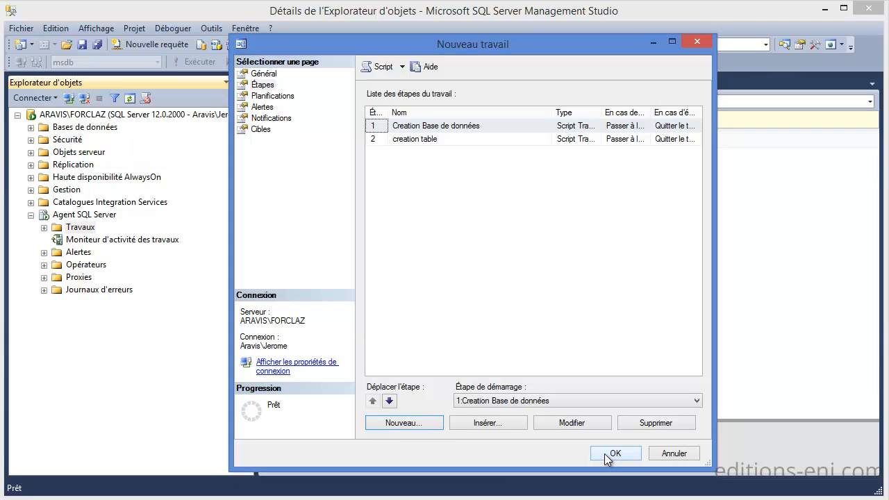
# Review the advanced success, retry and failure settings of the "Creation Base de données" step
pyautogui.click(458, 126)
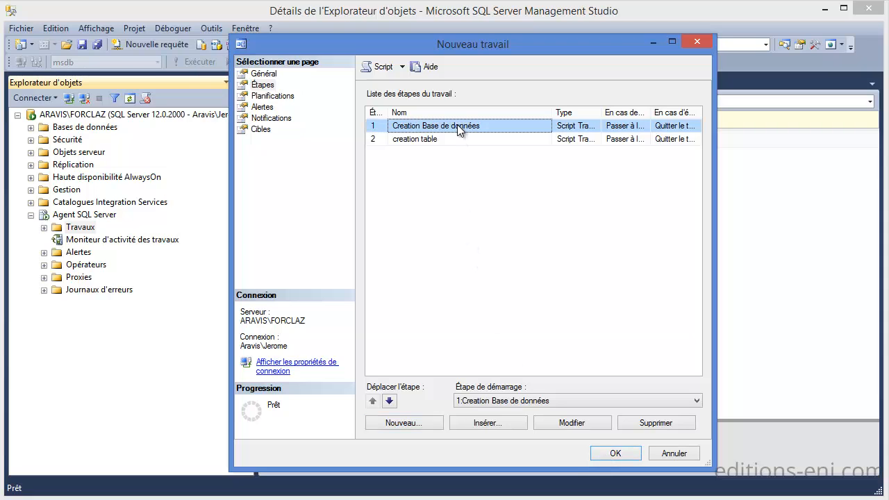
pyautogui.click(577, 424)
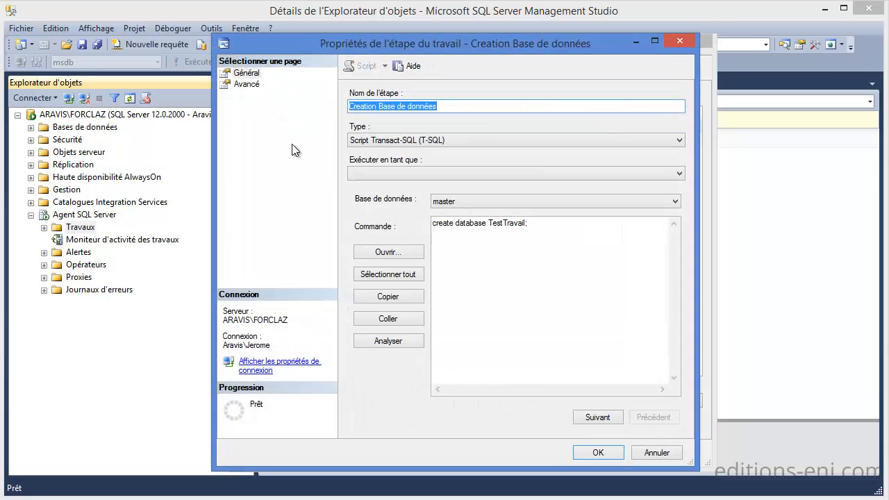
pyautogui.click(248, 84)
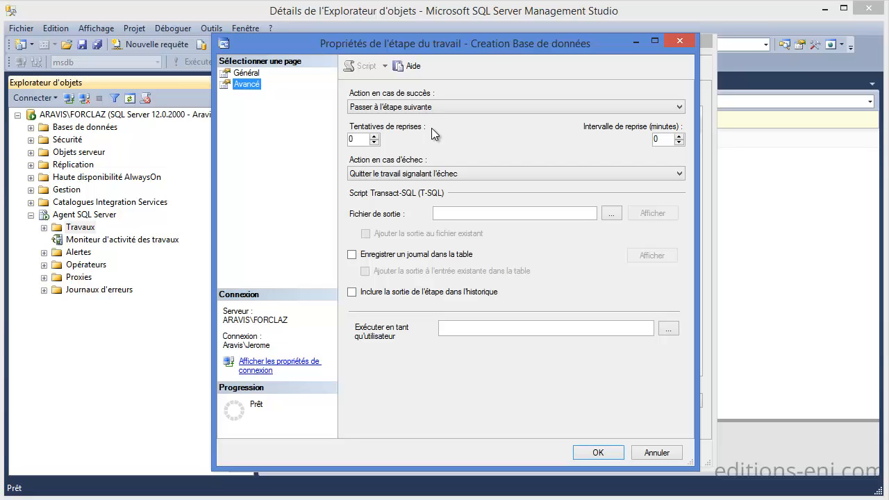
pyautogui.click(611, 452)
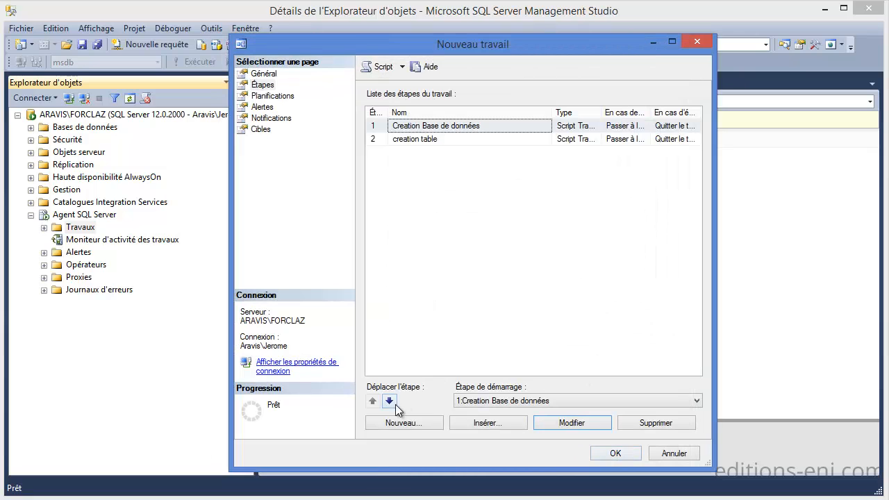
# Move the "Creation Base de données" step down and back up, and view the available start steps
pyautogui.click(387, 140)
pyautogui.click(392, 126)
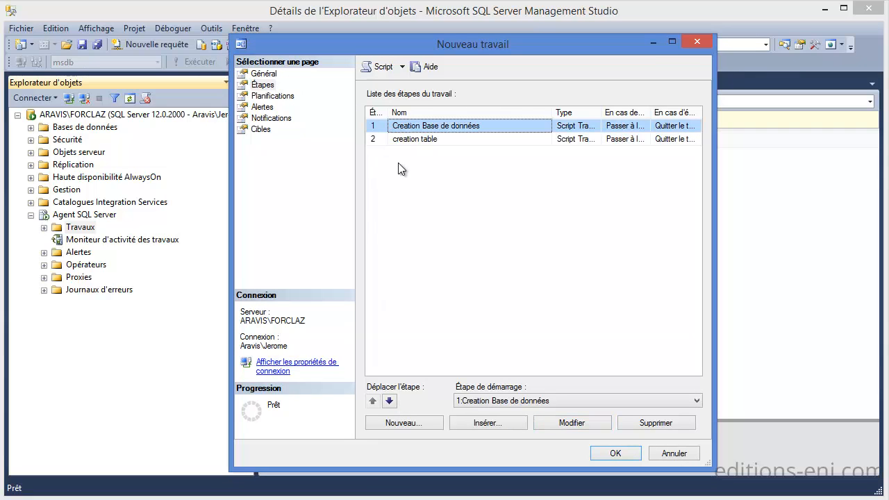
pyautogui.click(386, 402)
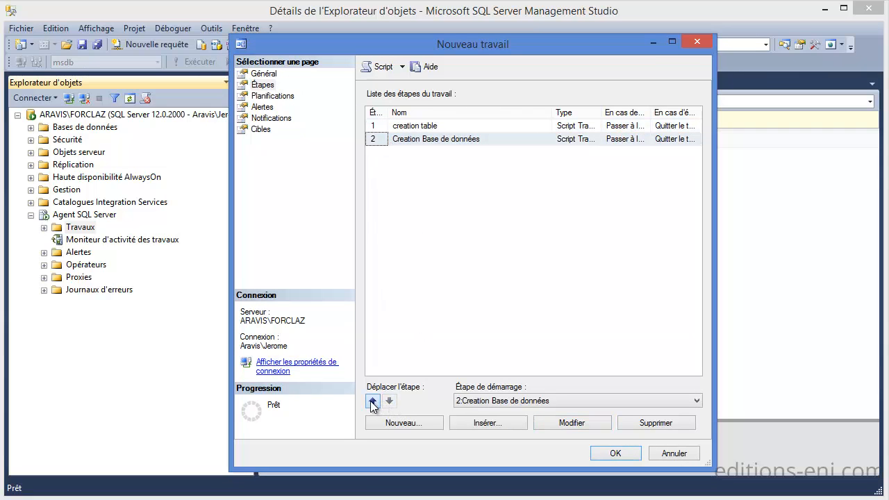
pyautogui.click(373, 401)
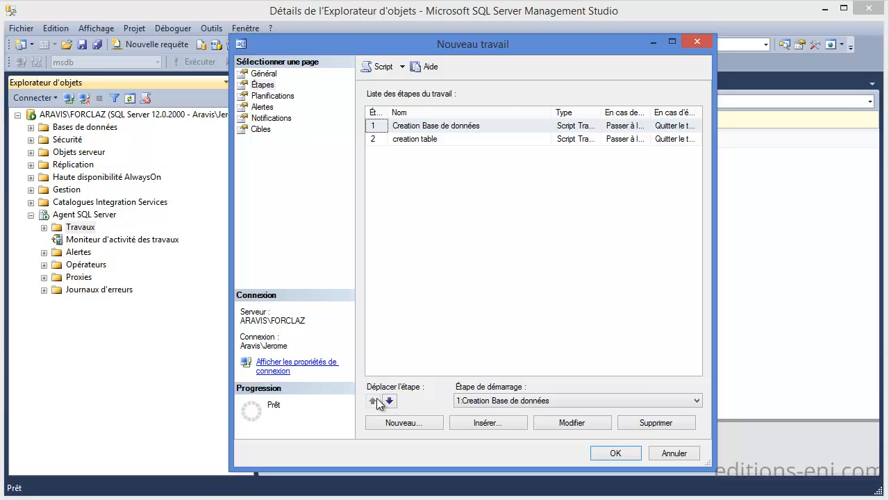
pyautogui.click(599, 403)
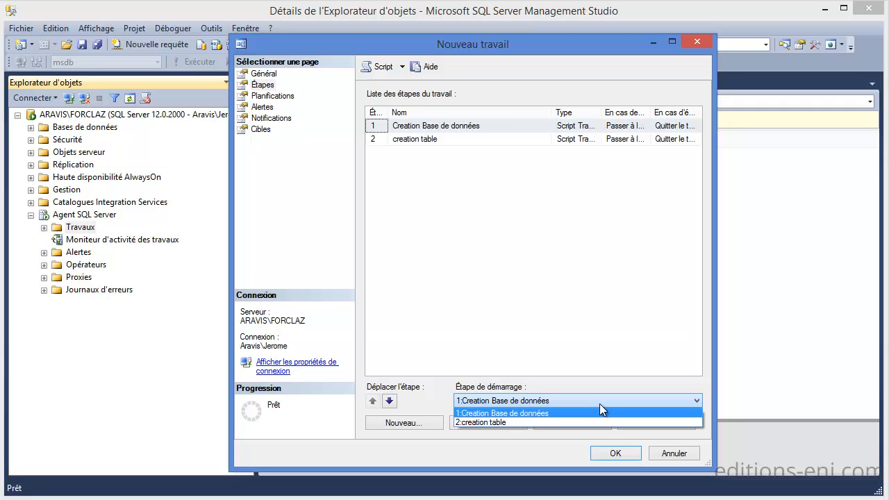
pyautogui.click(600, 403)
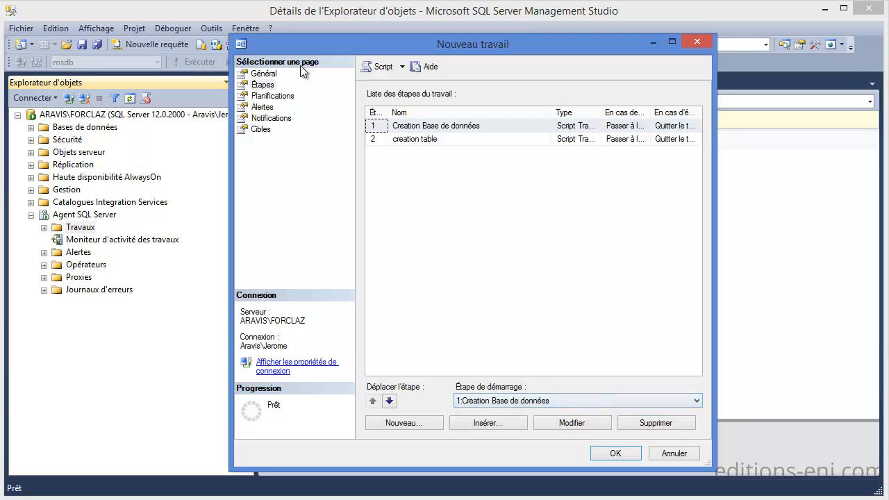
# Add a new job schedule named "Ponctuelle" with the schedule type "Une fois"
pyautogui.click(284, 99)
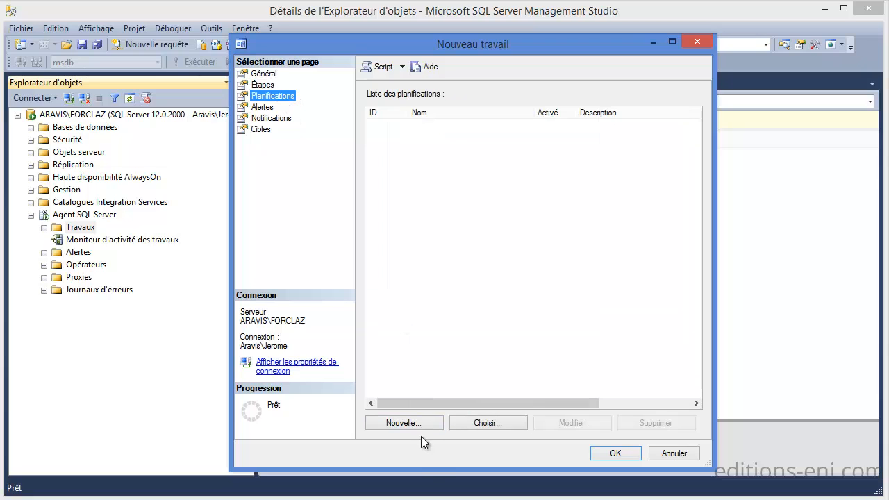
pyautogui.click(423, 425)
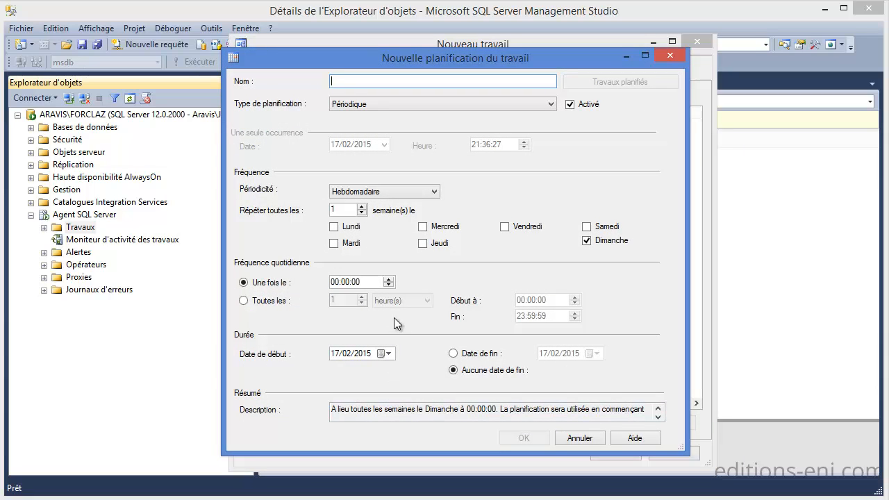
pyautogui.write('Ponctuelle')
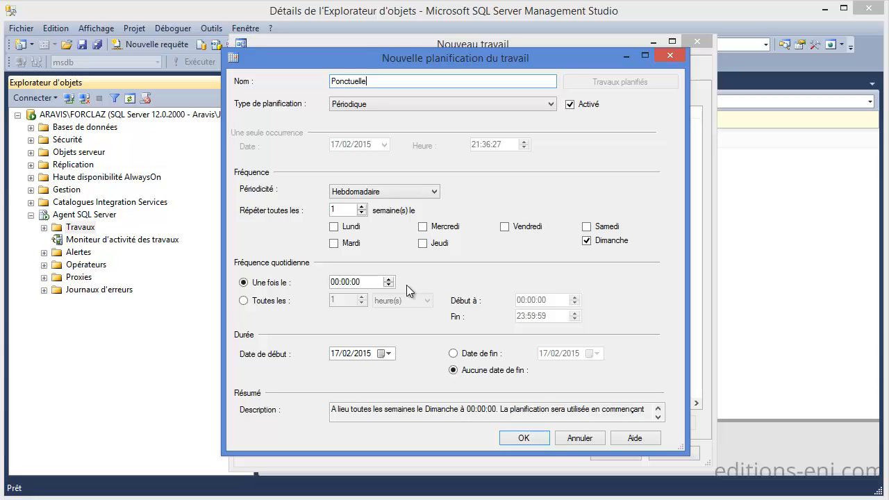
pyautogui.click(486, 105)
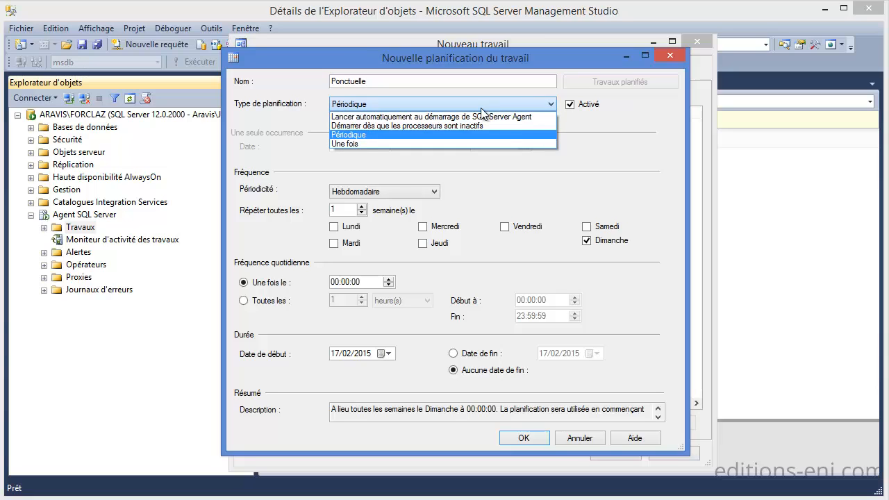
pyautogui.click(391, 144)
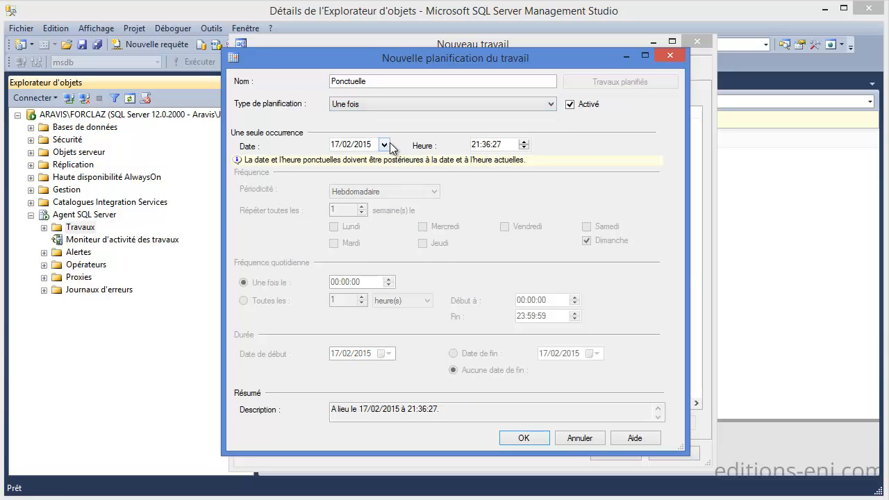
# Set the one-time occurrence's hour and minutes to 23:59 and save both the schedule and the new job
pyautogui.click(477, 145)
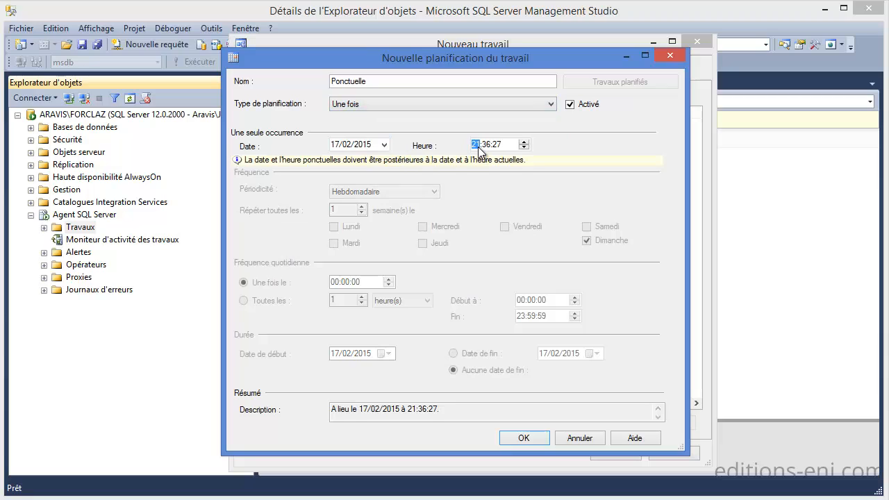
pyautogui.write('23:59')
pyautogui.click(525, 439)
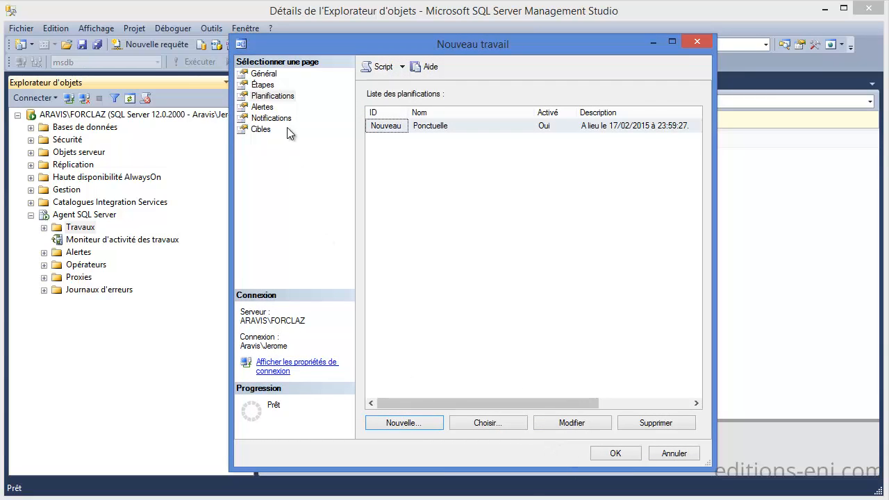
pyautogui.click(257, 88)
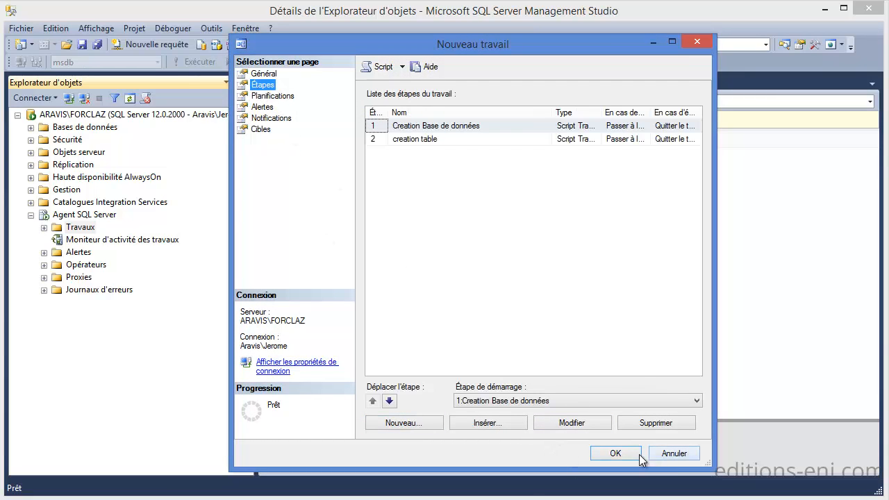
pyautogui.click(615, 453)
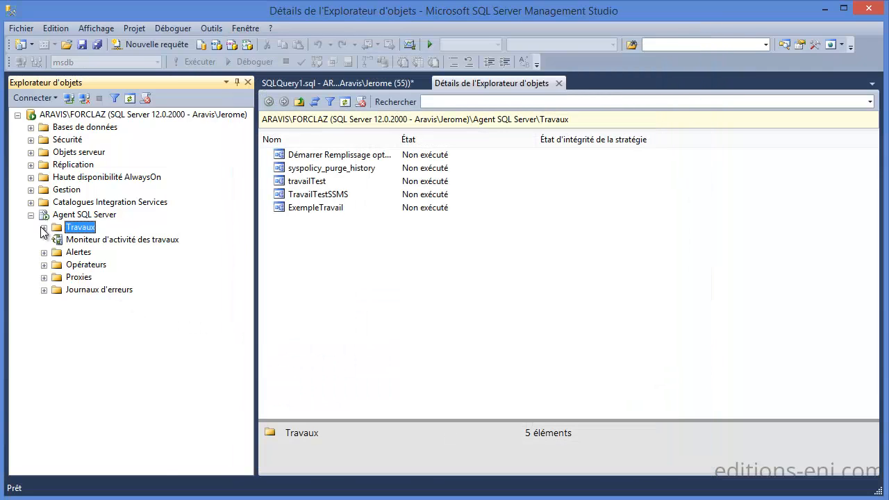
# Start the ExempleTravail job at step 1, "Creation Base de données", and dismiss the execution report
pyautogui.click(43, 228)
pyautogui.click(97, 290)
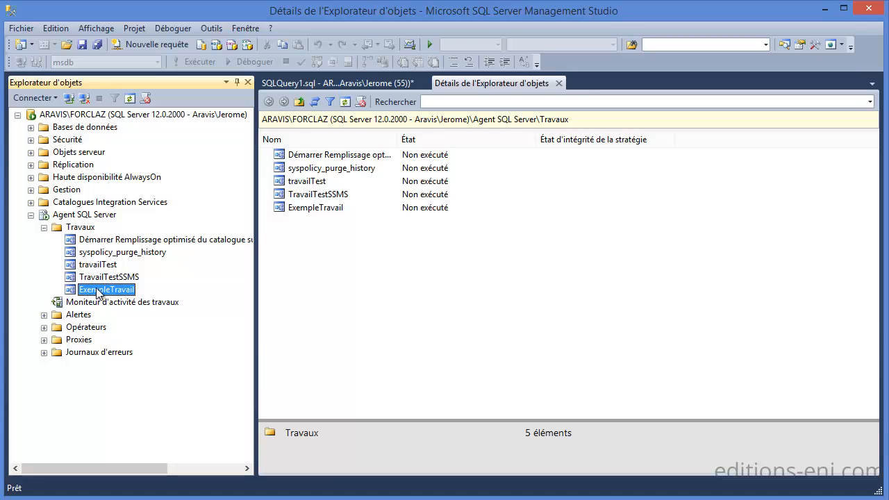
pyautogui.rightClick(100, 292)
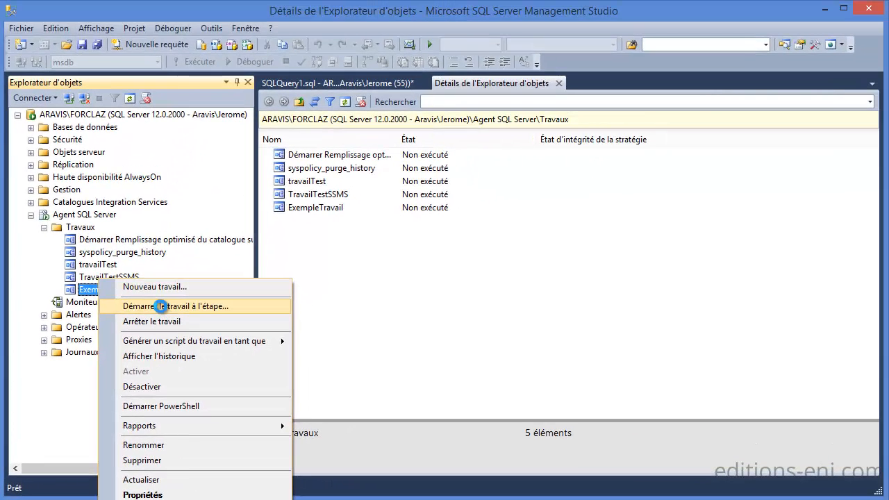
pyautogui.click(240, 209)
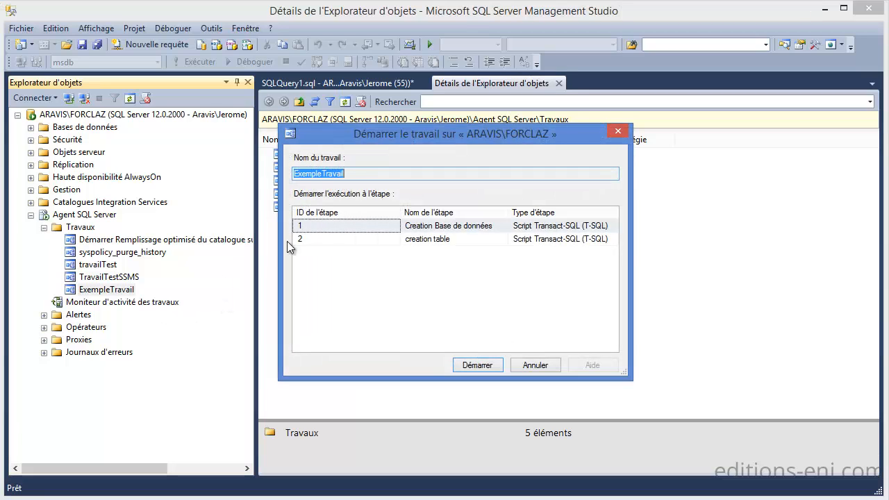
pyautogui.click(346, 229)
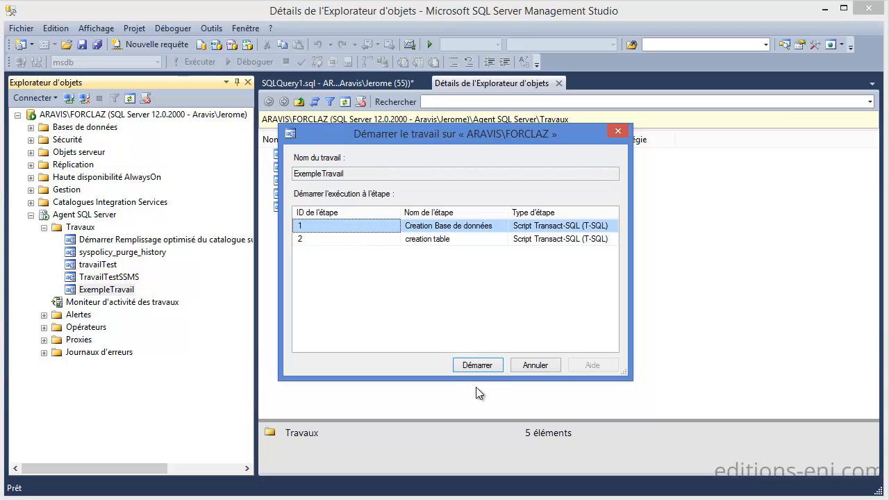
pyautogui.click(488, 368)
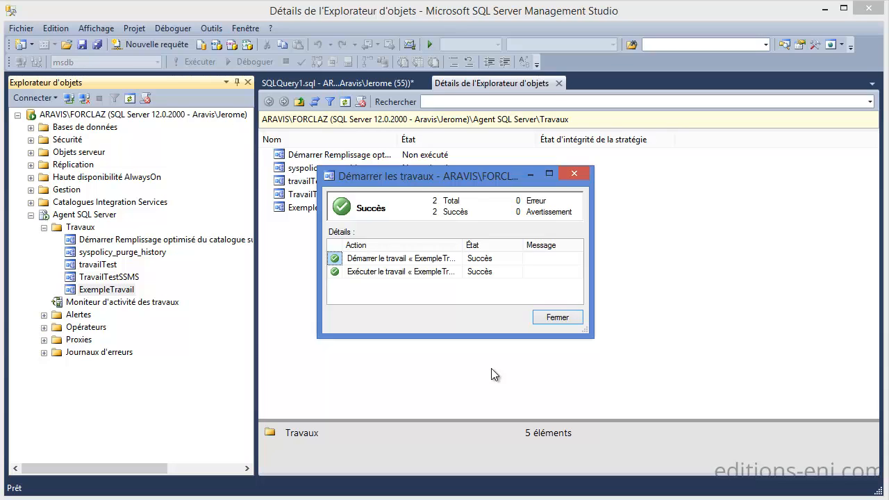
pyautogui.click(566, 318)
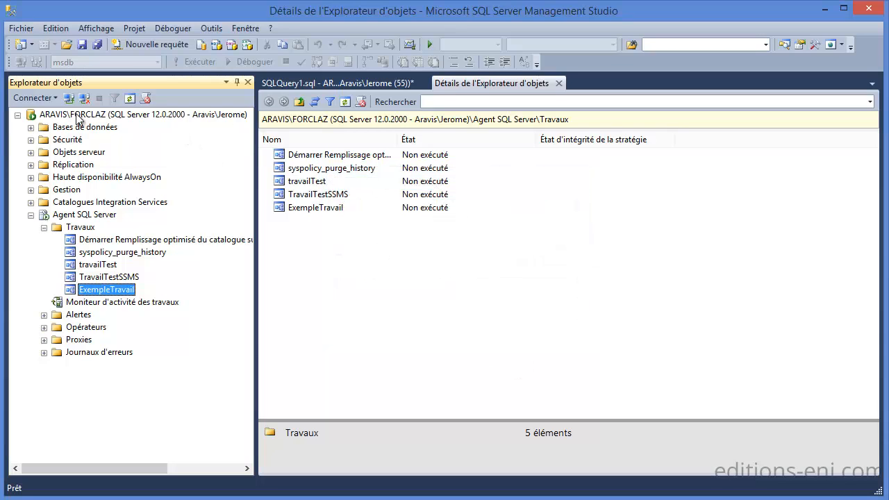
# Examine the TestTravail database down to the columns of its dbo.test table, and collapse the database tree again
pyautogui.click(31, 127)
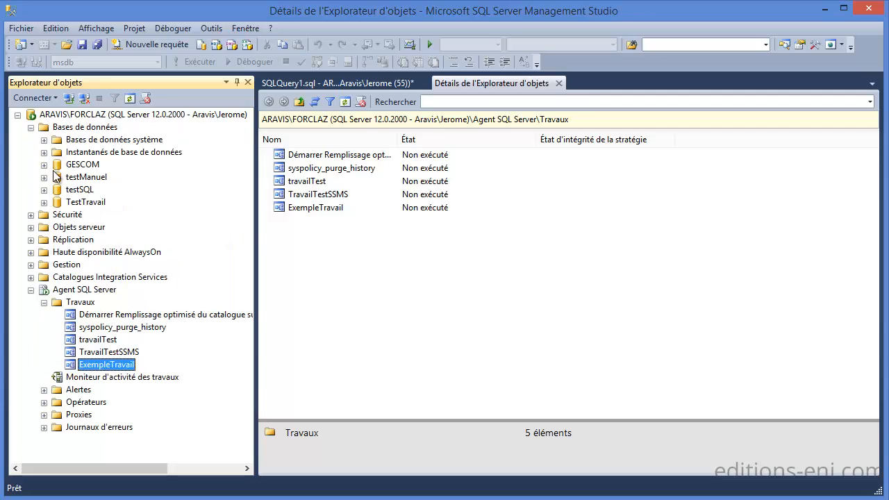
pyautogui.click(68, 130)
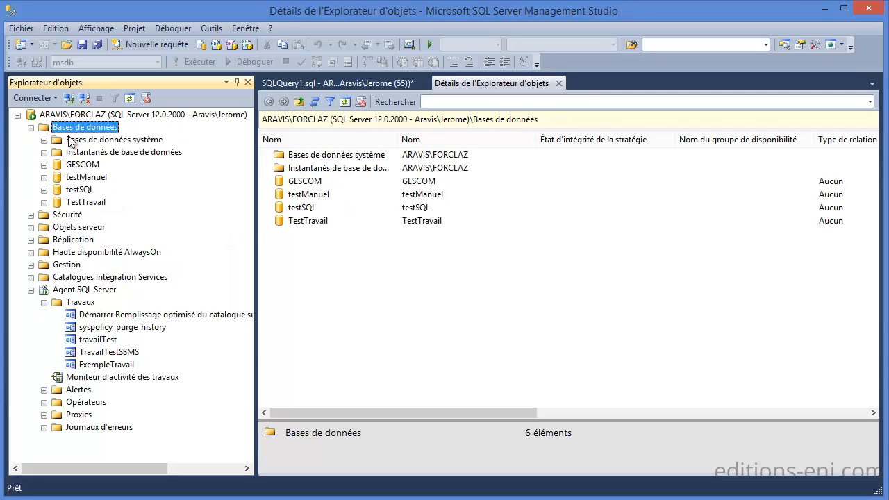
pyautogui.click(85, 202)
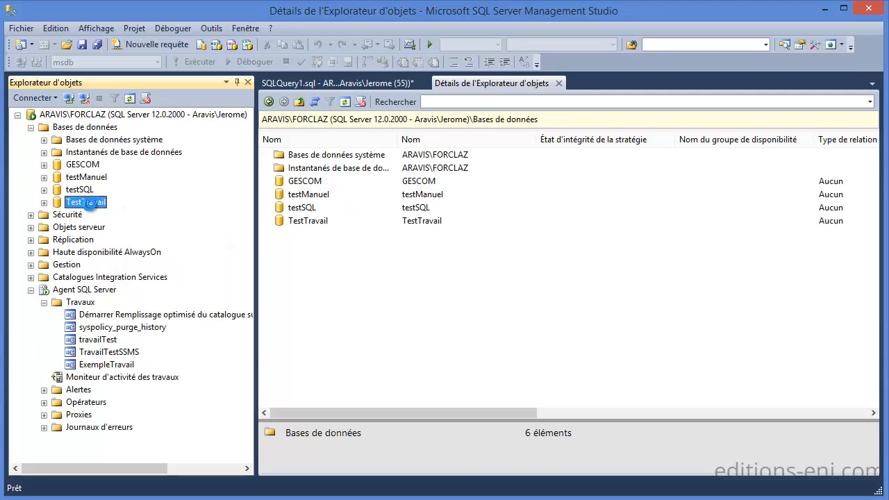
pyautogui.click(44, 202)
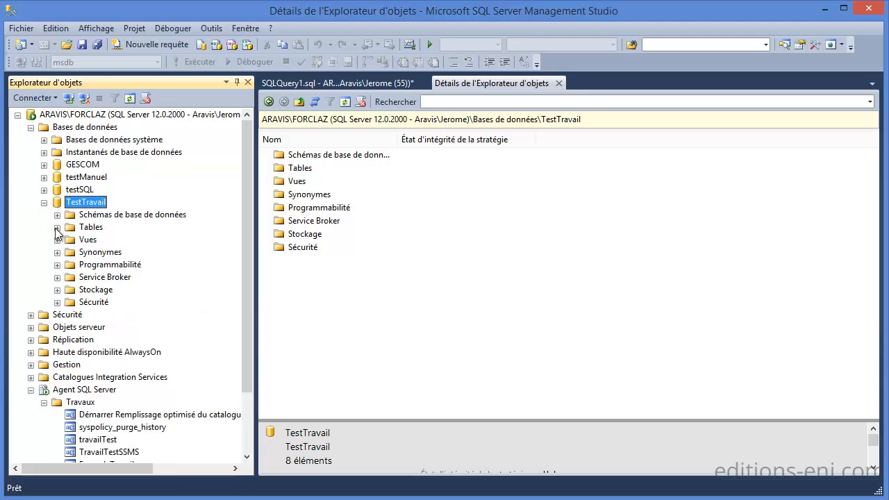
pyautogui.click(57, 227)
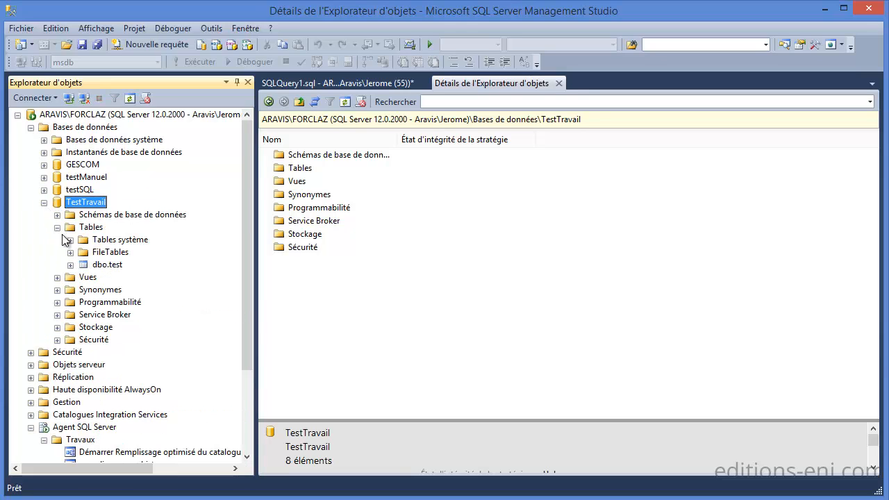
pyautogui.click(106, 268)
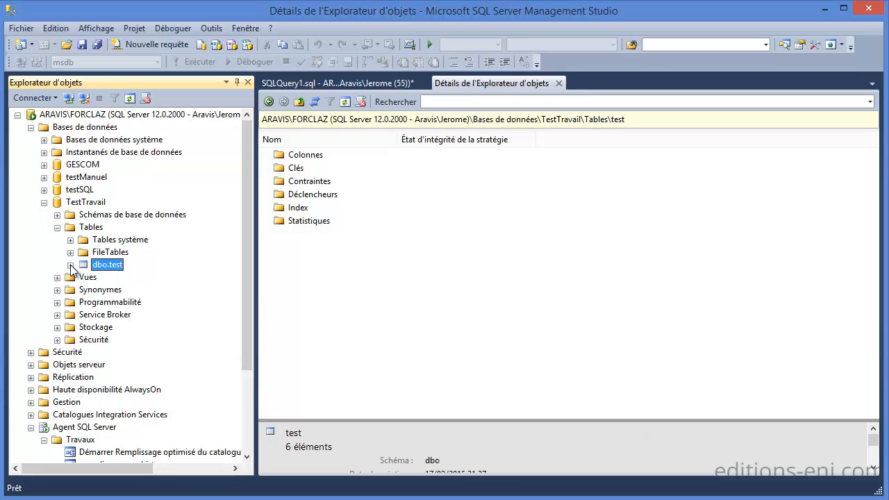
pyautogui.click(71, 266)
pyautogui.click(83, 277)
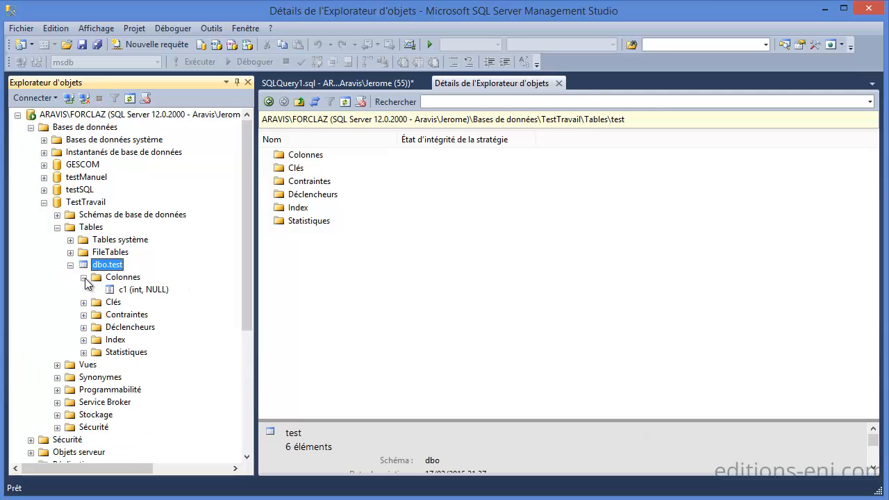
pyautogui.click(57, 227)
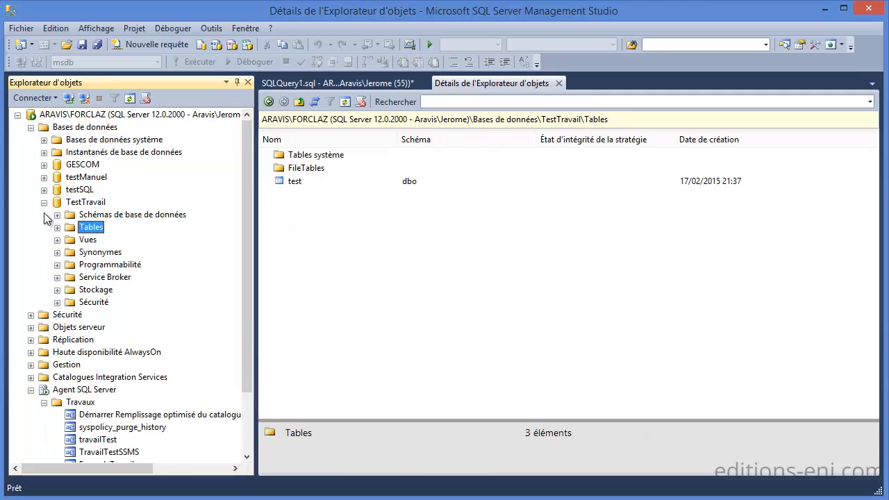
pyautogui.click(43, 203)
pyautogui.click(30, 127)
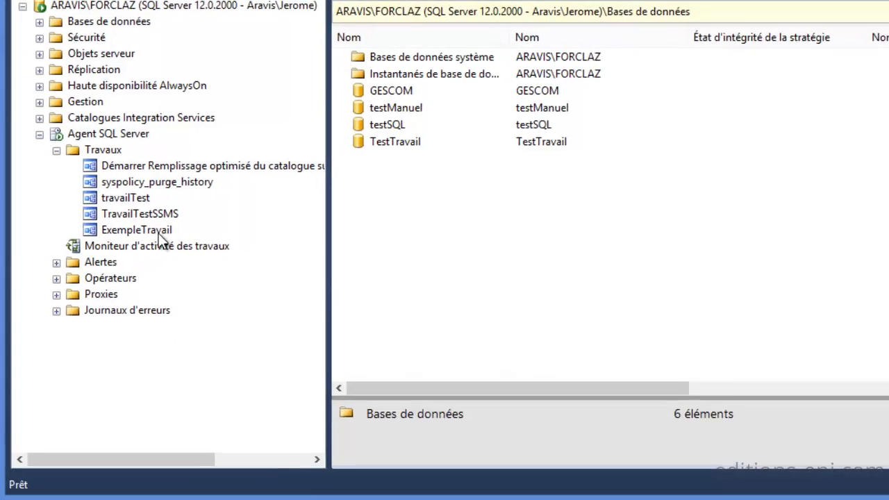
# View the ExempleTravail job's history with its run expanded into steps, widening the log viewer and the step name column
pyautogui.rightClick(158, 230)
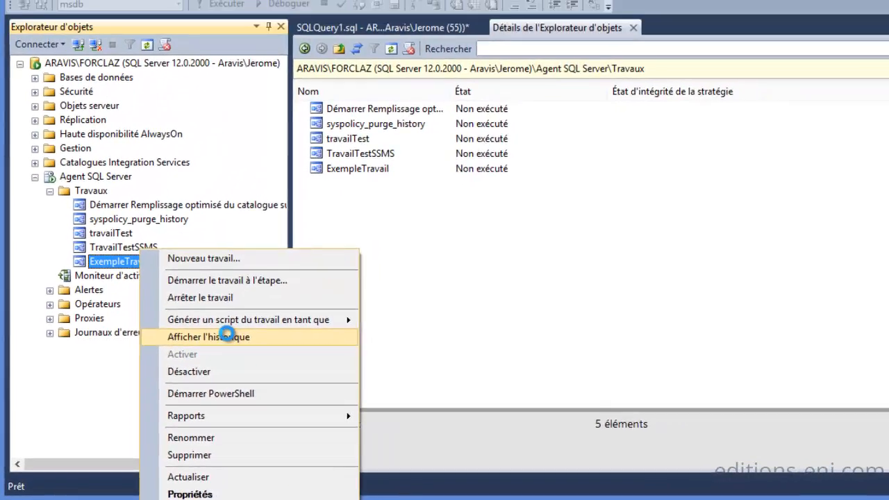
pyautogui.click(300, 282)
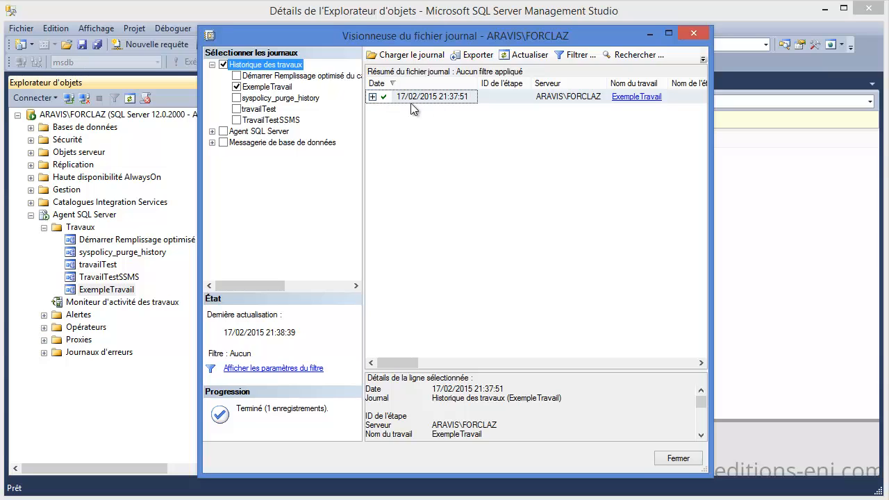
pyautogui.click(373, 97)
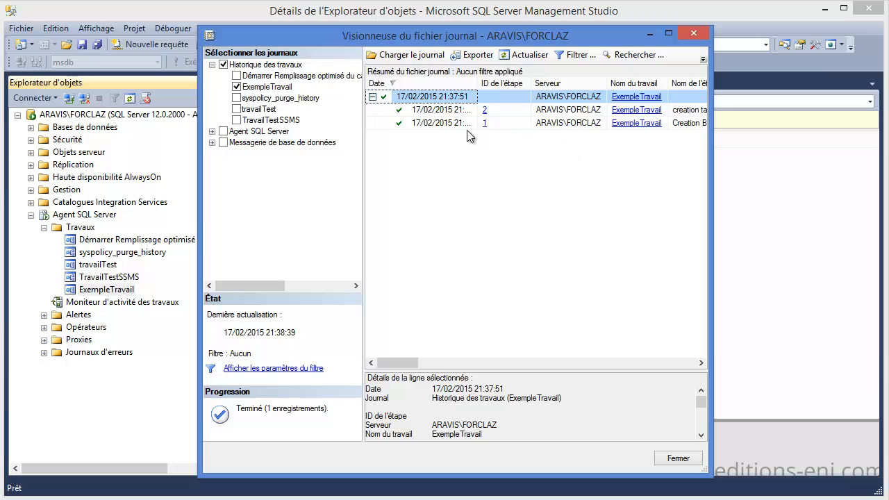
pyautogui.moveTo(709, 160); pyautogui.dragTo(847, 166)
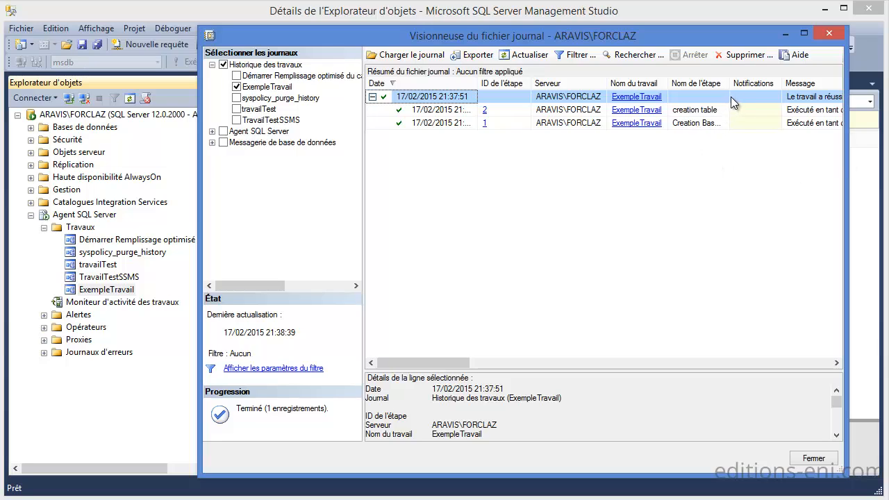
pyautogui.moveTo(729, 83); pyautogui.dragTo(779, 89)
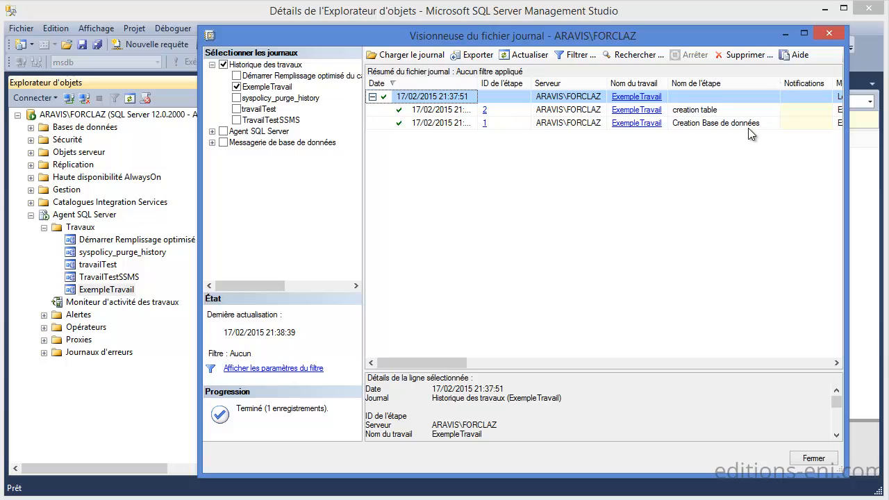